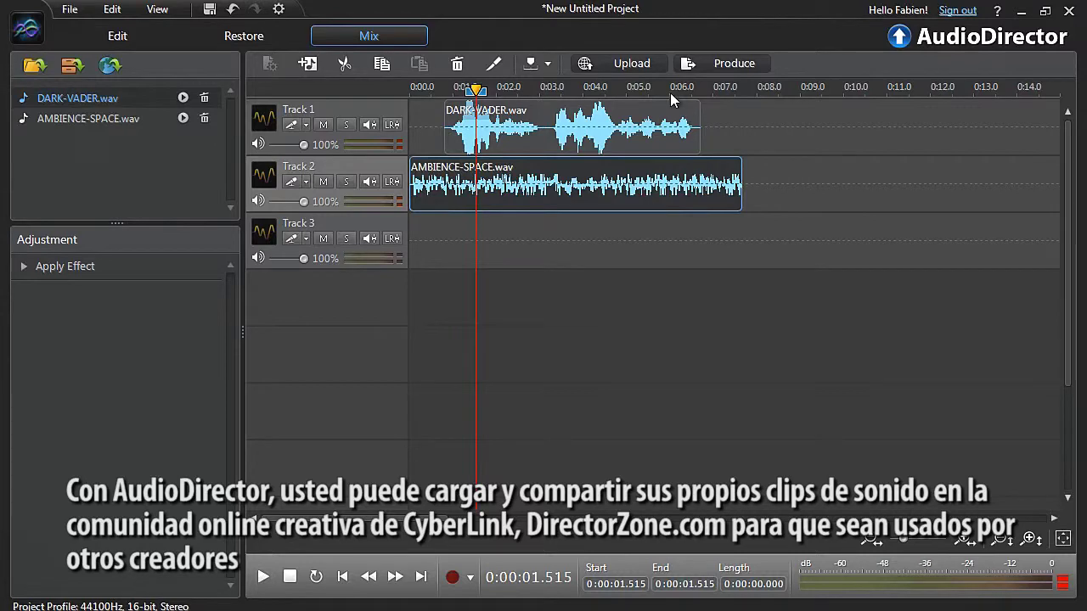
- Upload the mix to DirectorZone as 'DARK VADER' in the People style and open its page
click(628, 64)
text(DARK VADER)
click(636, 246)
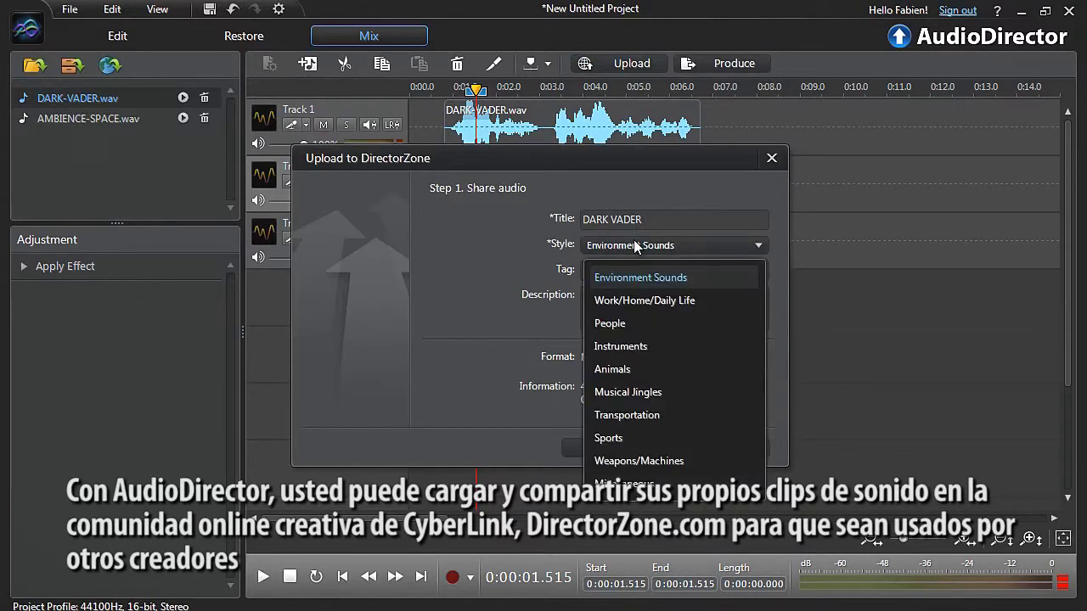
click(643, 322)
click(638, 449)
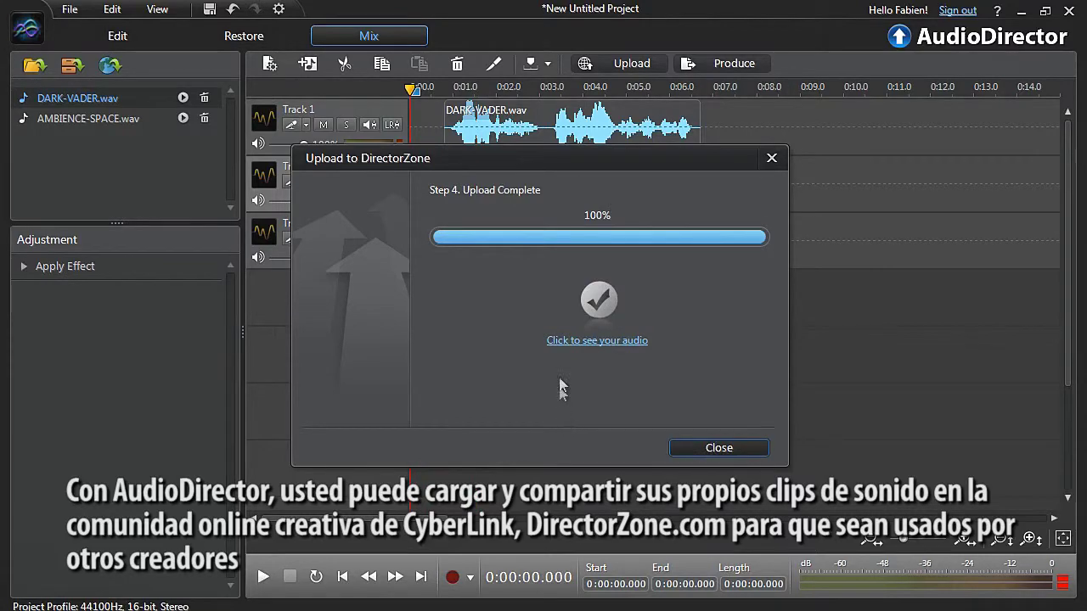
click(561, 341)
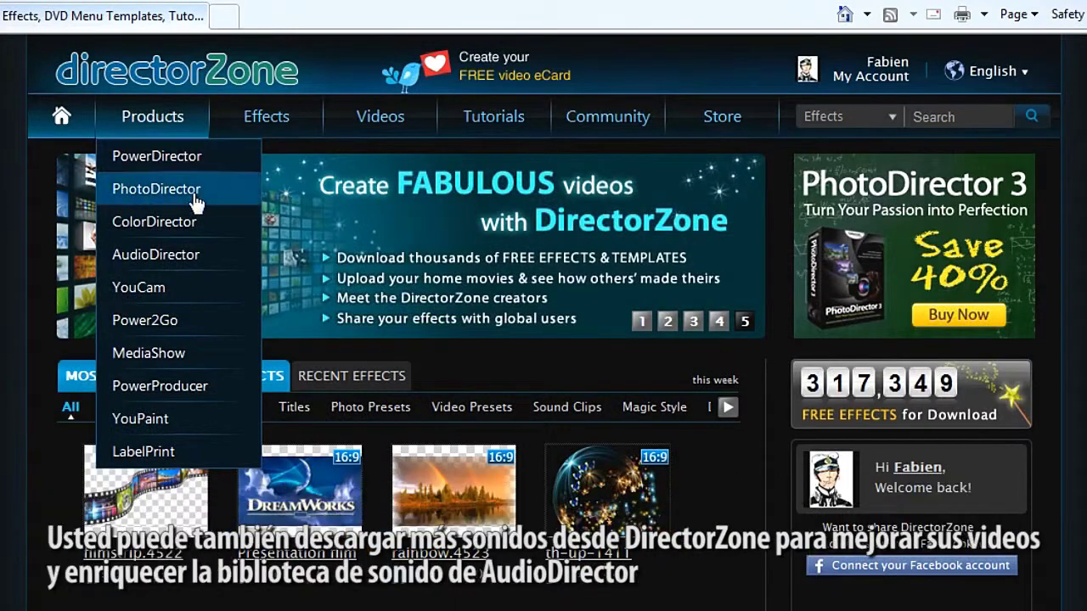
- Download Machine Gun Fire from DirectorZone's AudioDirector clips and view it in the Sound Clips Library
click(213, 255)
scroll(42, 468, down, 3)
scroll(44, 475, down, 2)
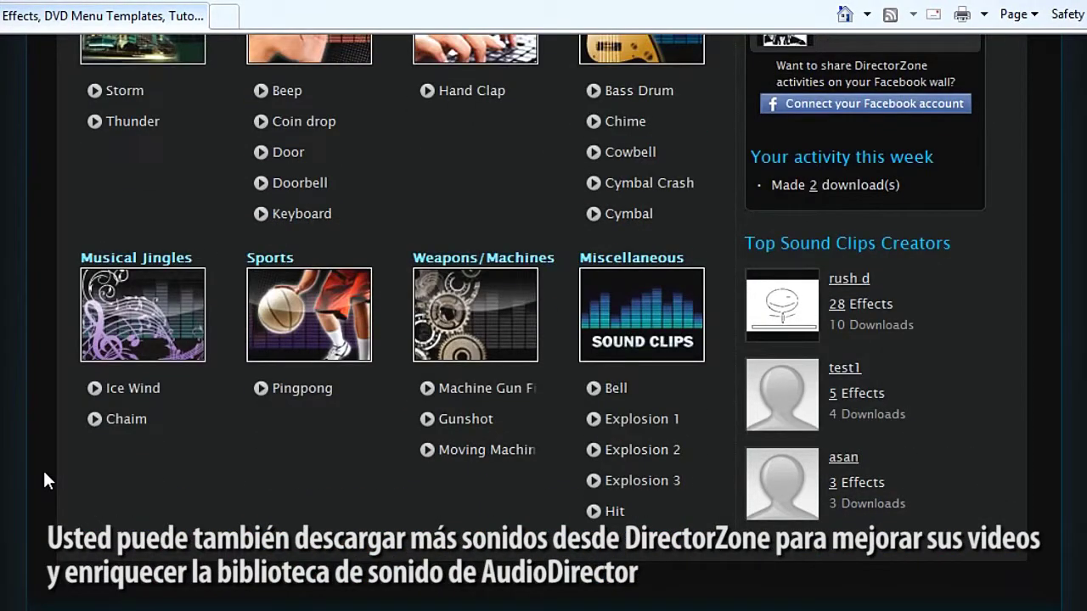
click(493, 393)
click(613, 466)
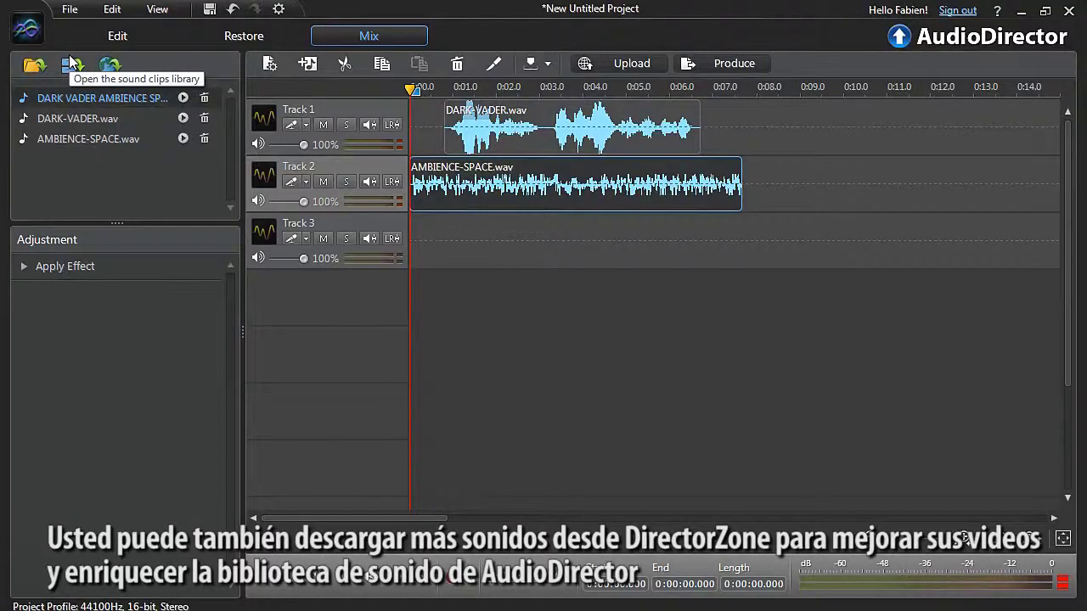
click(73, 64)
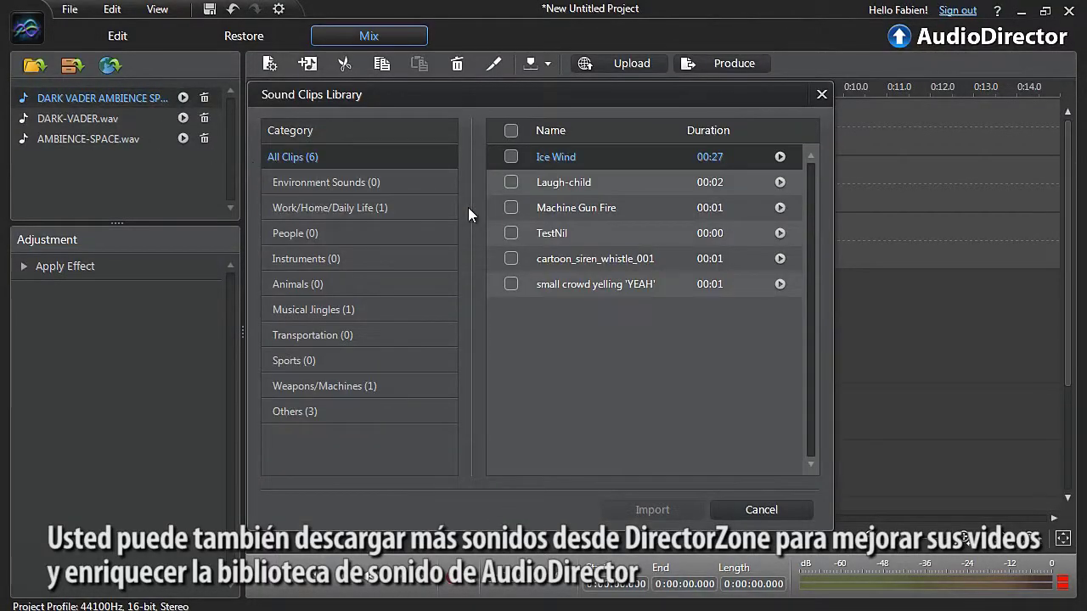
- Close the Sound Clips Library to return to the DARK-VADER and AMBIENCE-SPACE mix
click(511, 208)
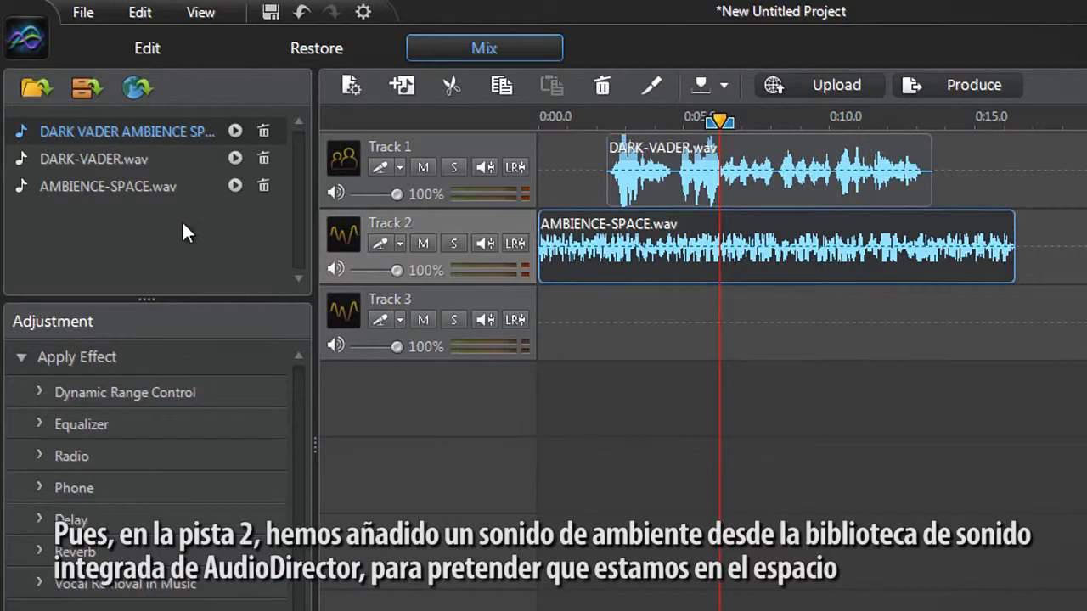
click(96, 93)
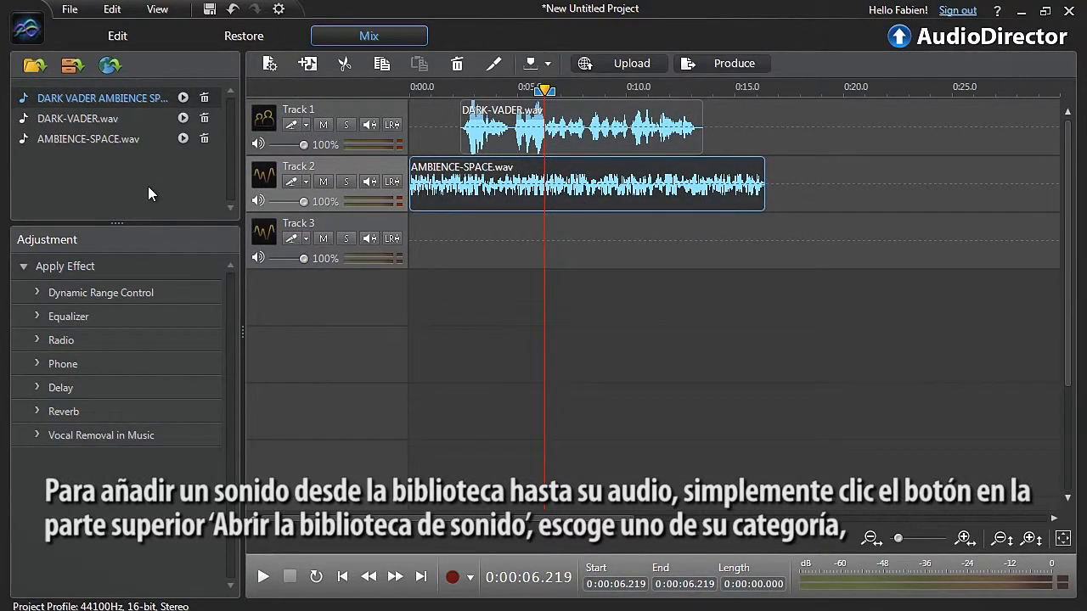
- Import Machine Gun Fire.M4A from the Weapons/Machines sound clips into the media list
click(69, 70)
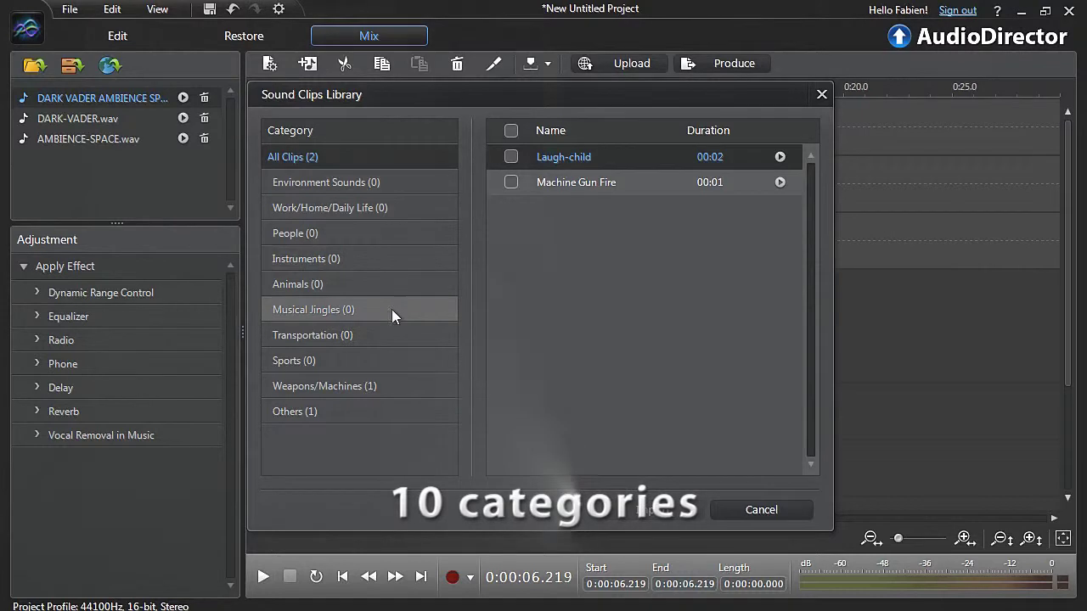
click(403, 388)
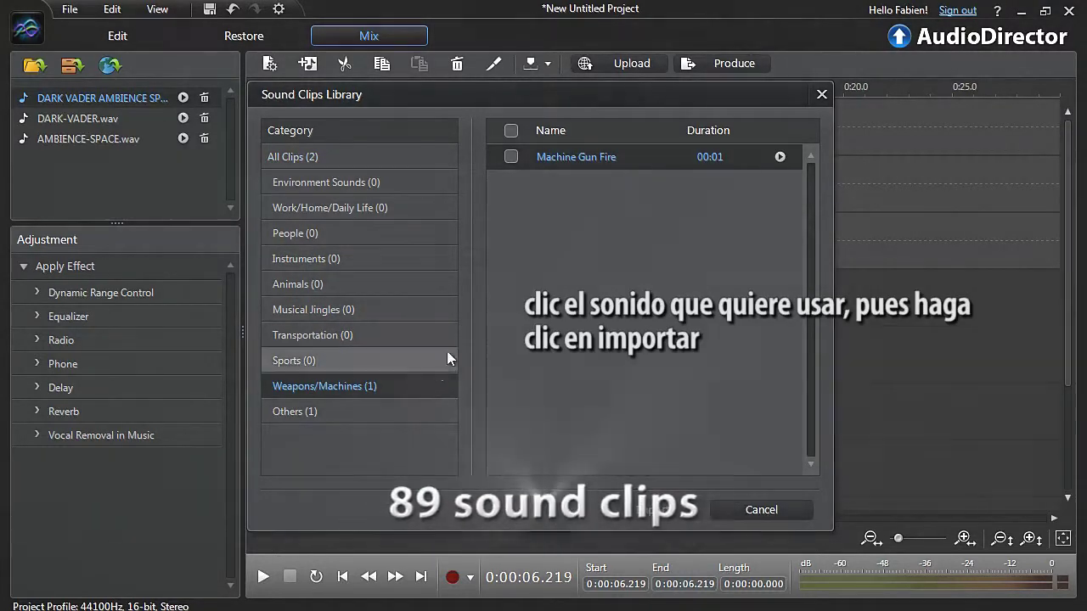
click(510, 156)
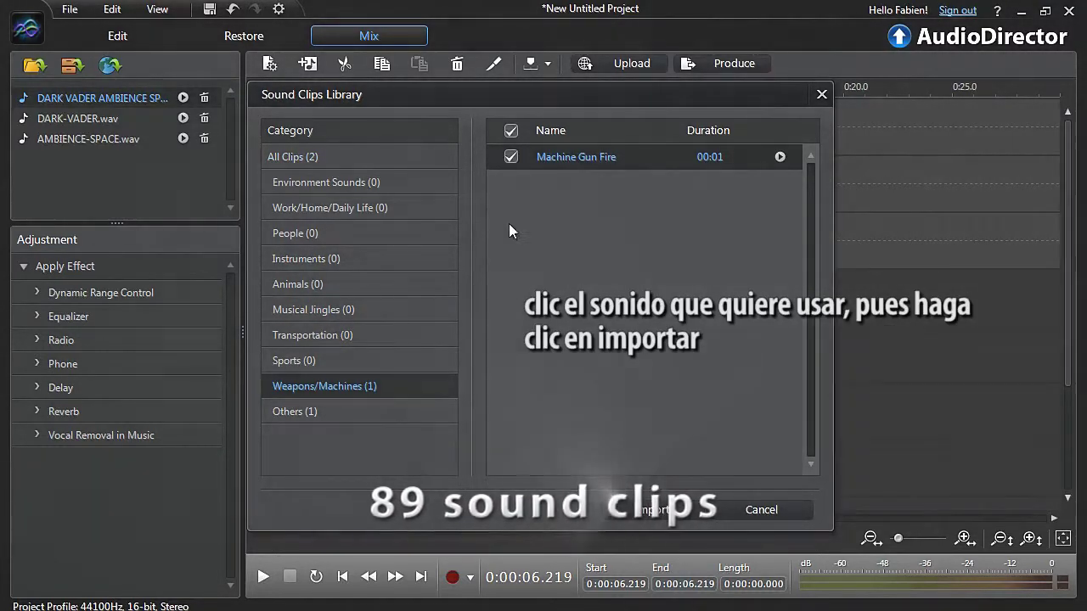
click(618, 510)
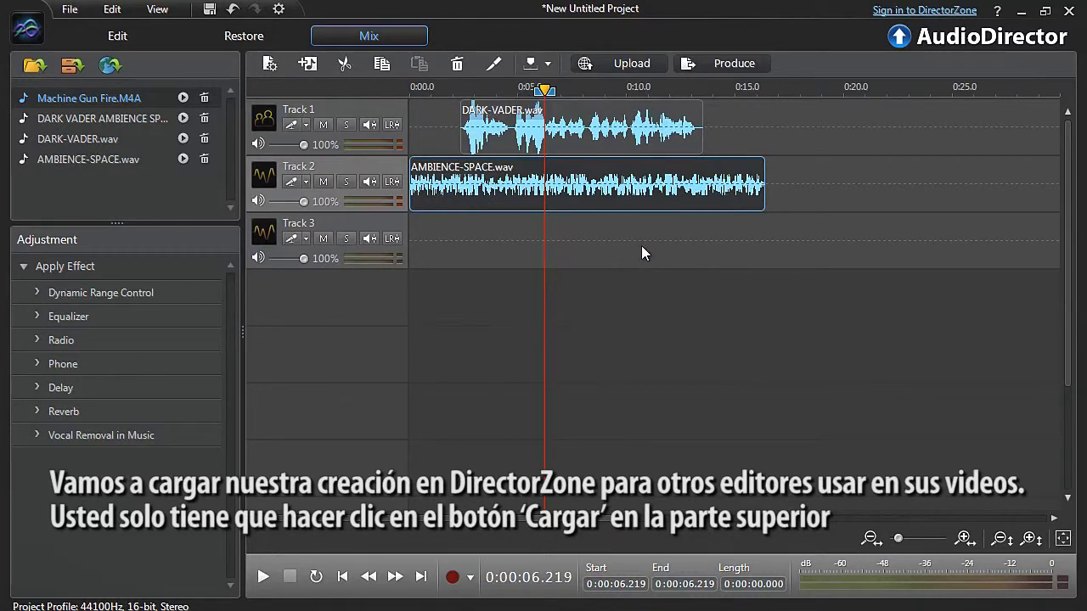
- Start a DirectorZone upload of the mix to reach the sign-in step
click(661, 64)
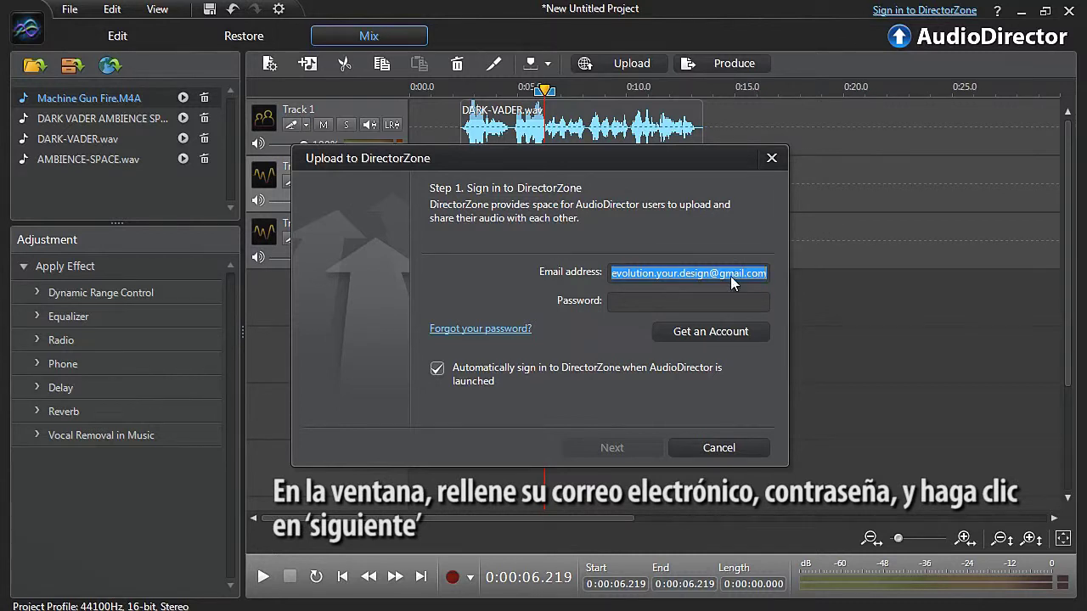
- Enter the account password and sign in to DirectorZone
click(713, 307)
text(*************)
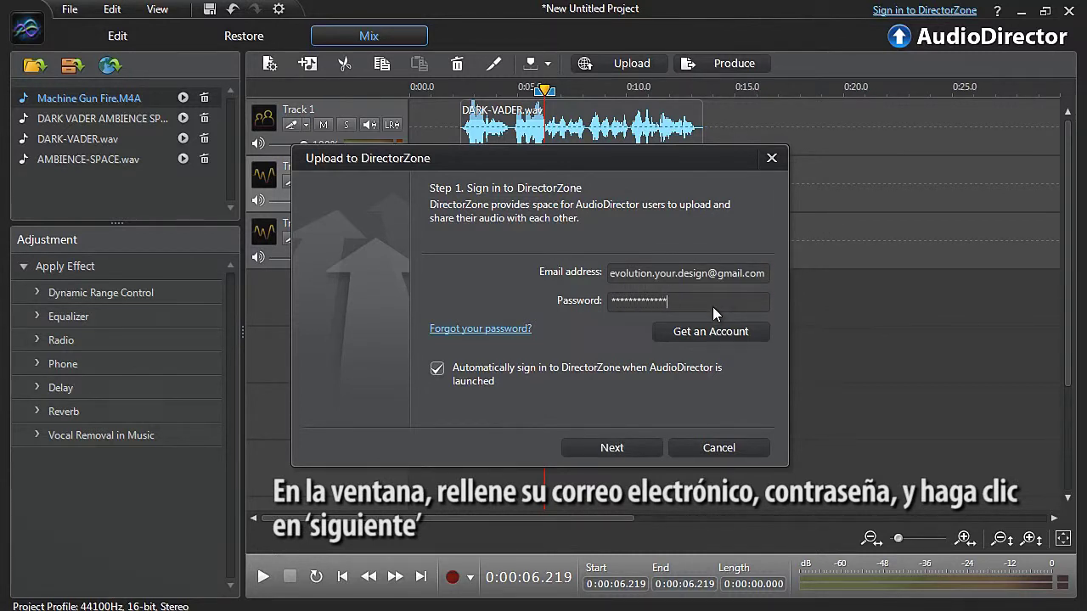
click(612, 448)
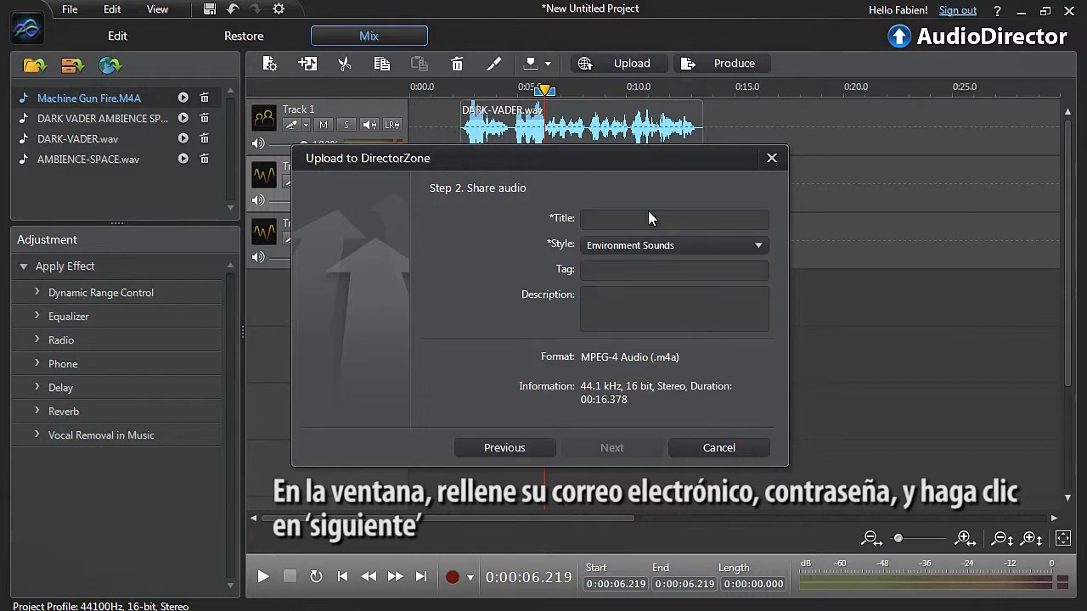
- Set the upload title to 'DARK VADER' and the style to People
click(649, 219)
text(DARK VADER)
click(683, 244)
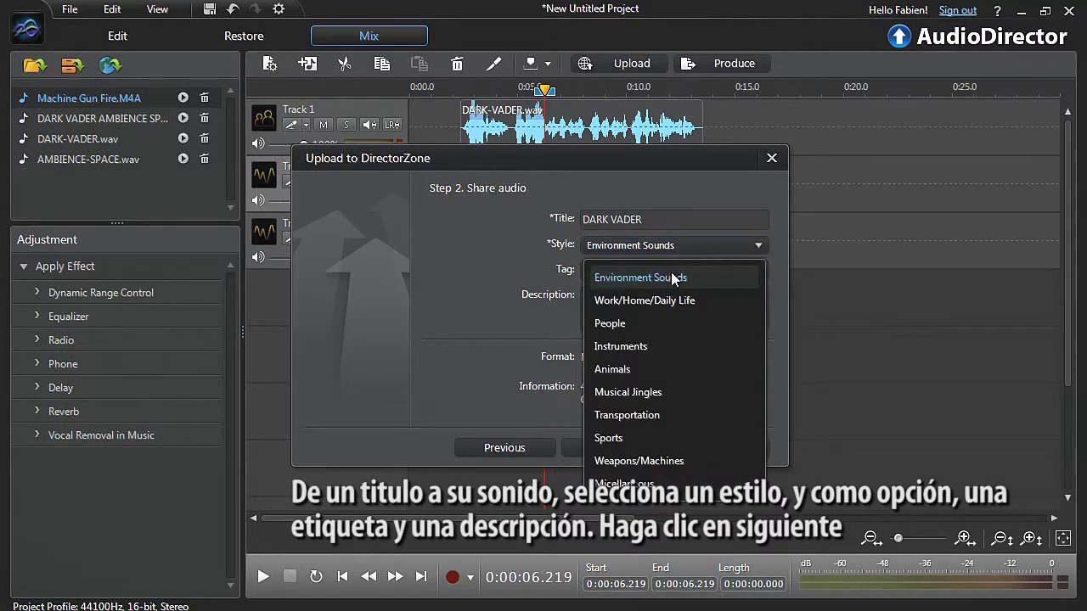
click(661, 327)
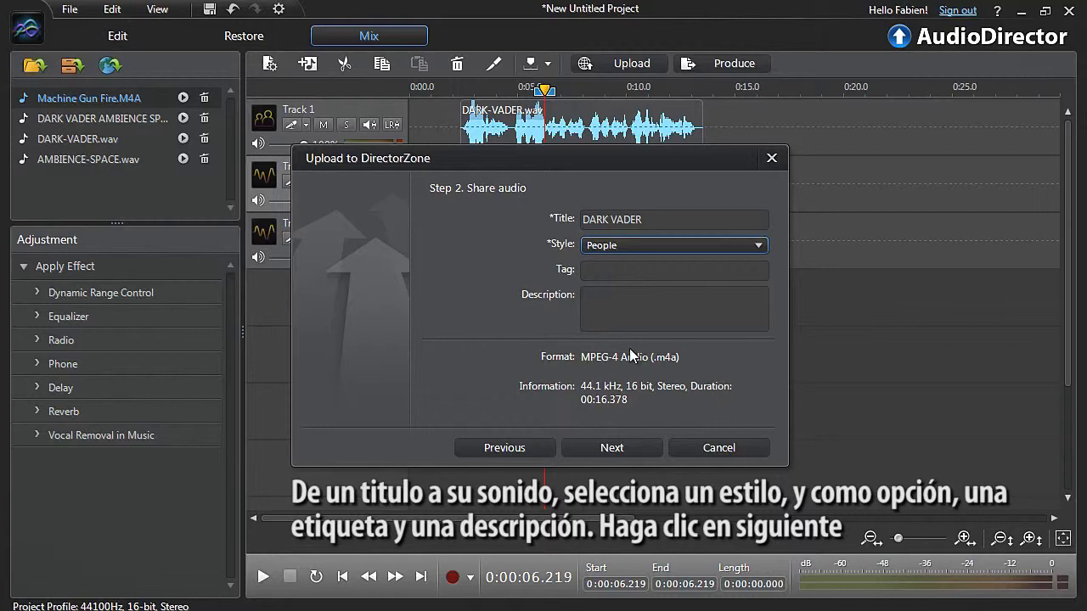
- Accept the copyright disclaimer, upload DARK VADER, and view it on DirectorZone
click(626, 449)
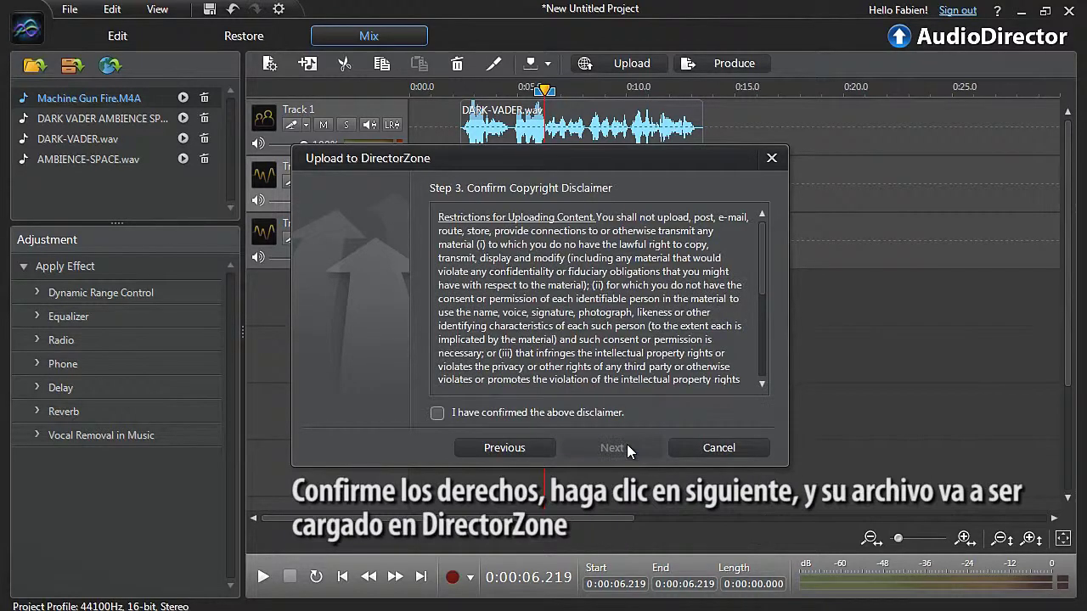
click(437, 414)
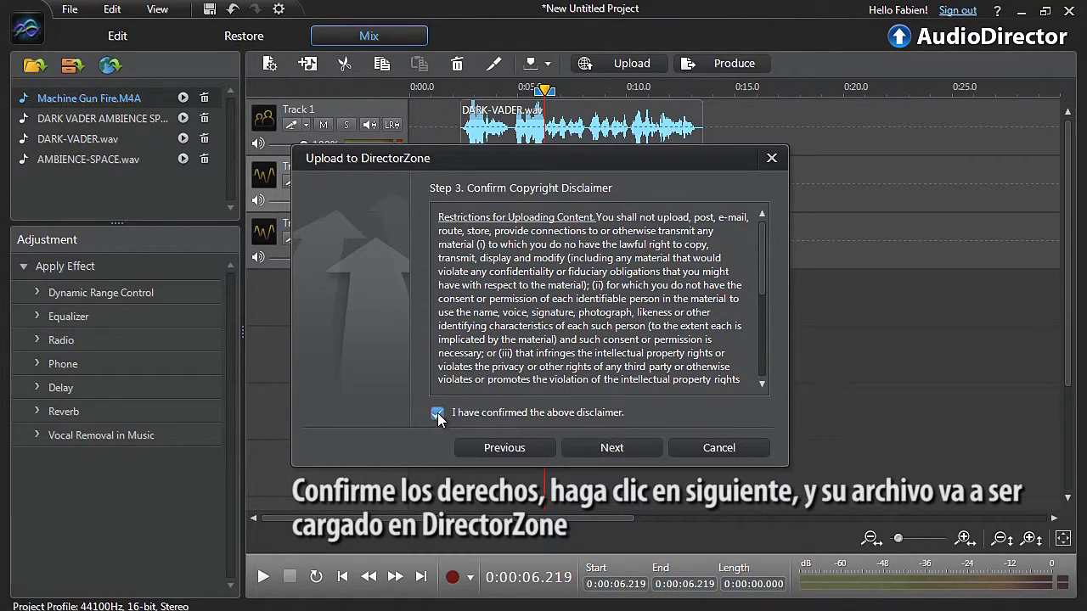
click(639, 448)
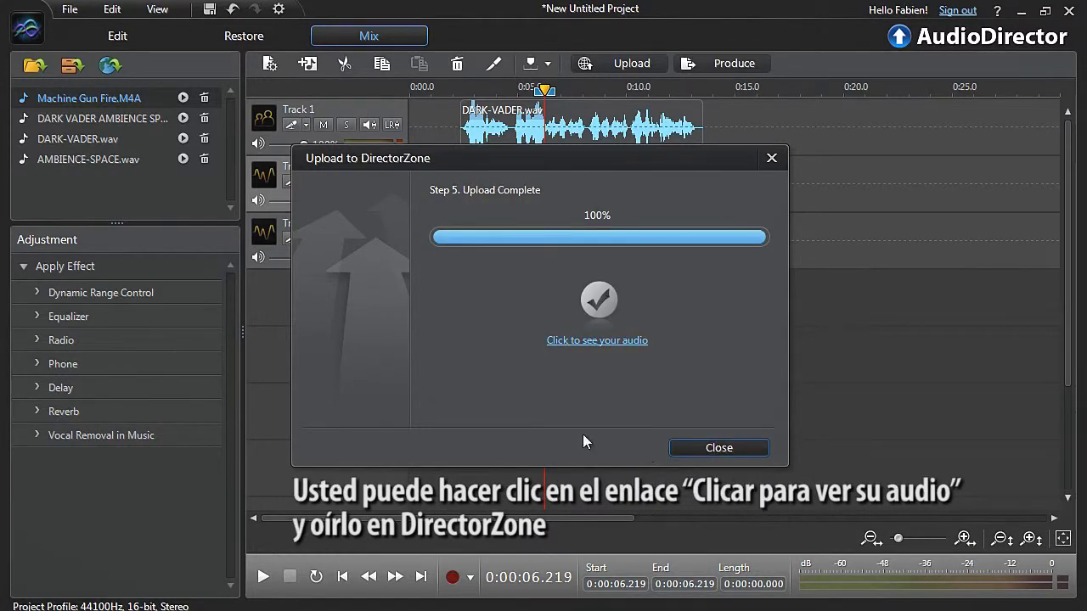
click(561, 343)
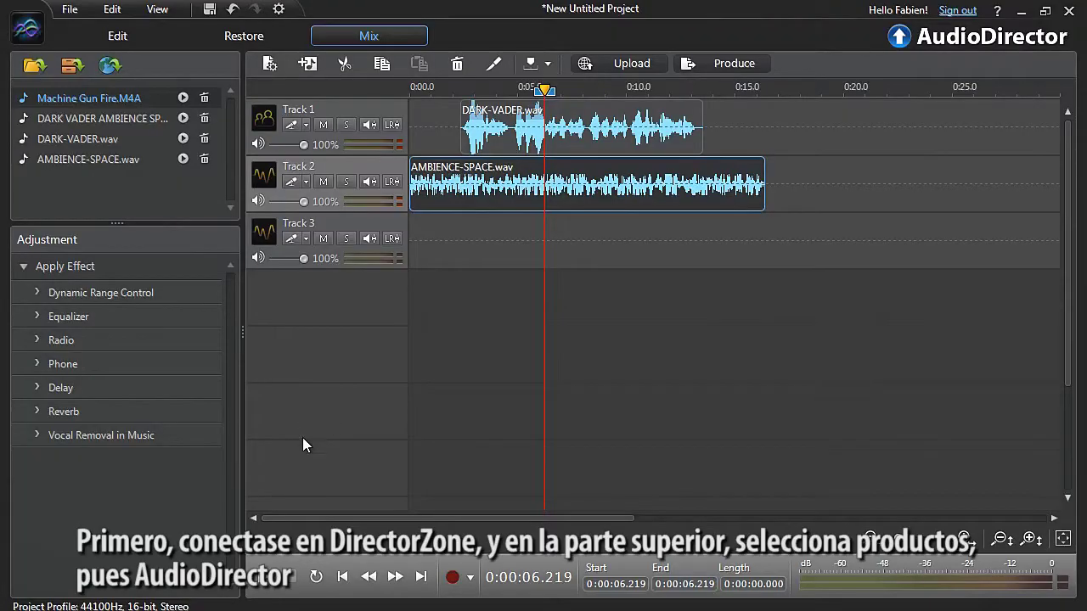
- Go to DirectorZone's AudioDirector sound clips page and list the style categories
mouse_move(110, 610)
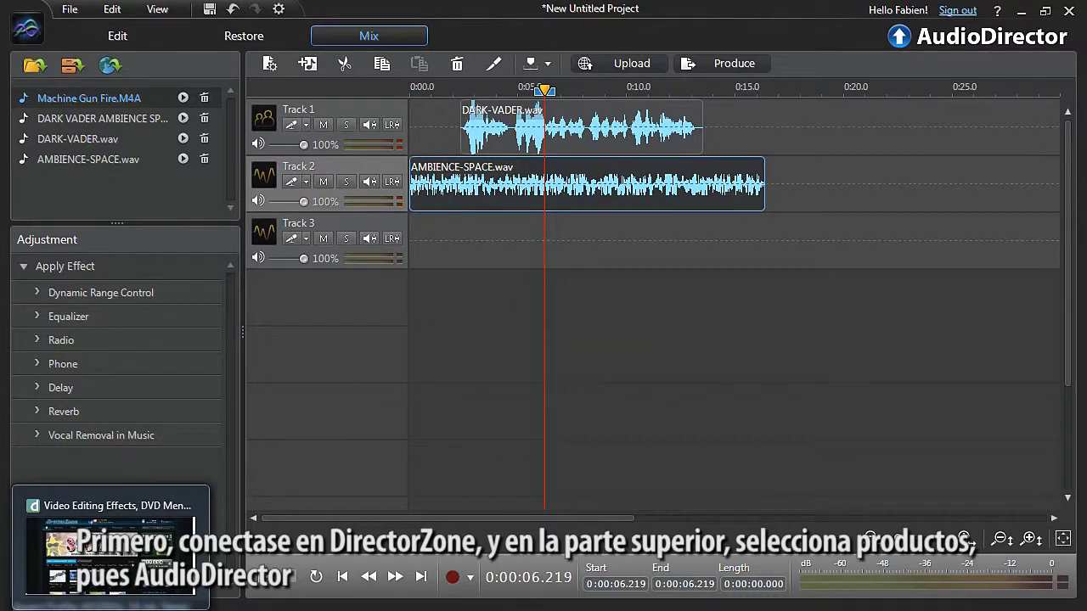
click(32, 558)
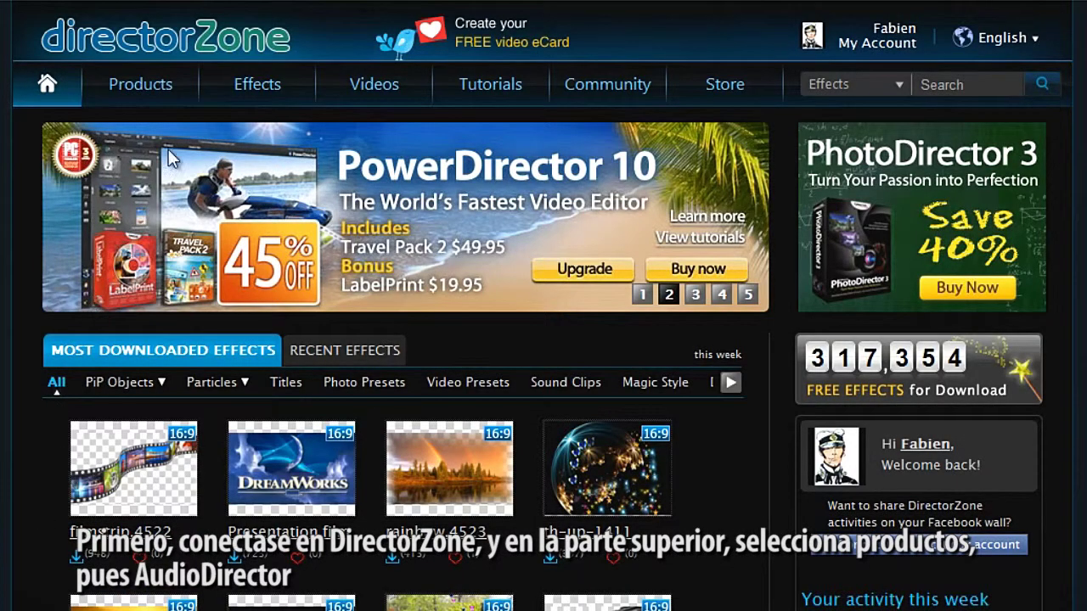
mouse_move(185, 88)
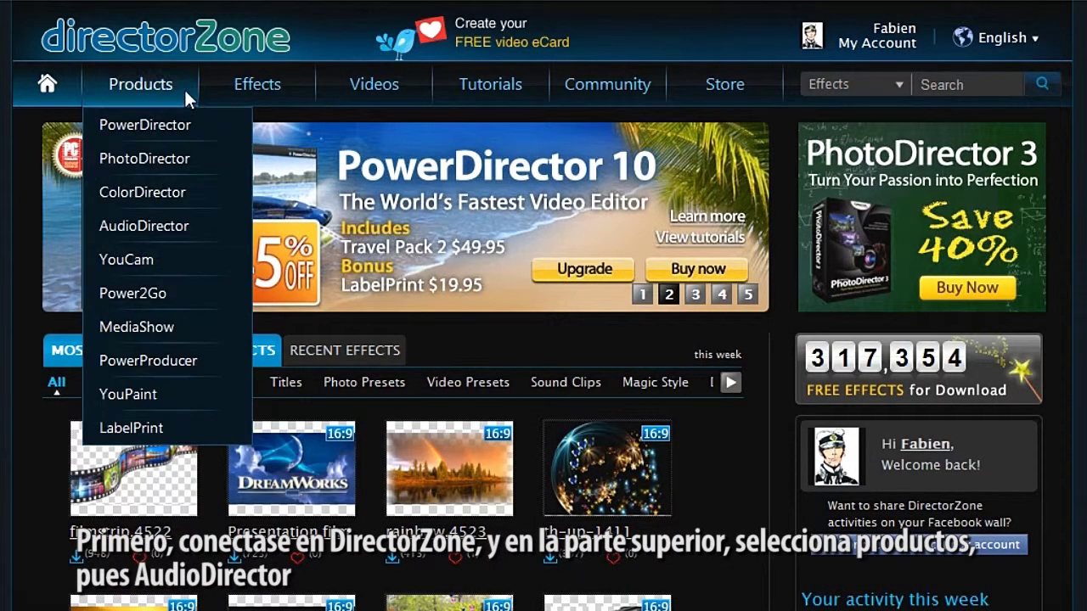
click(200, 235)
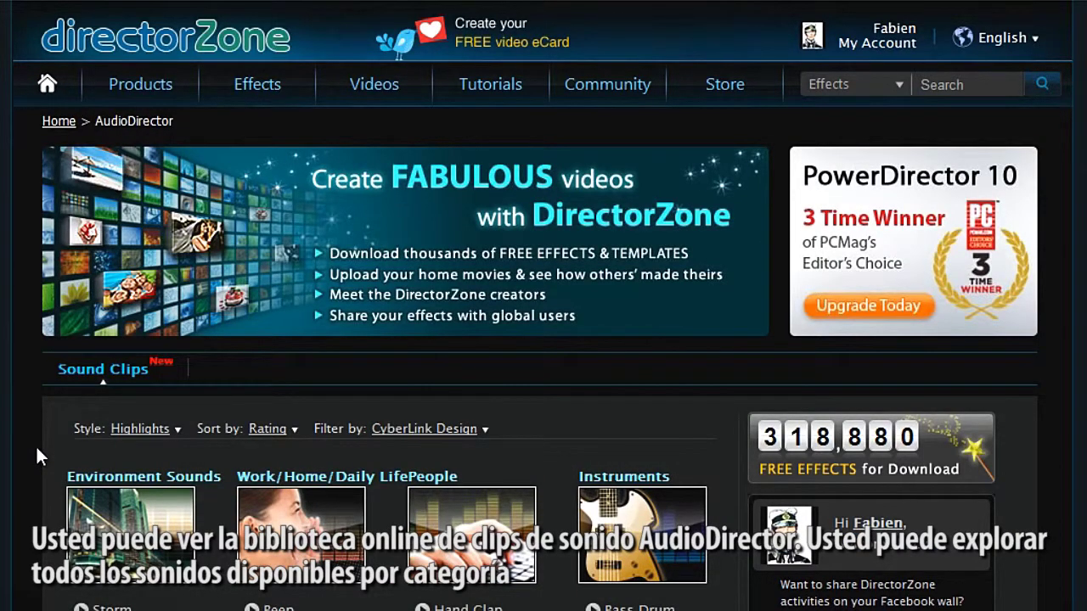
scroll(36, 449, down, 8)
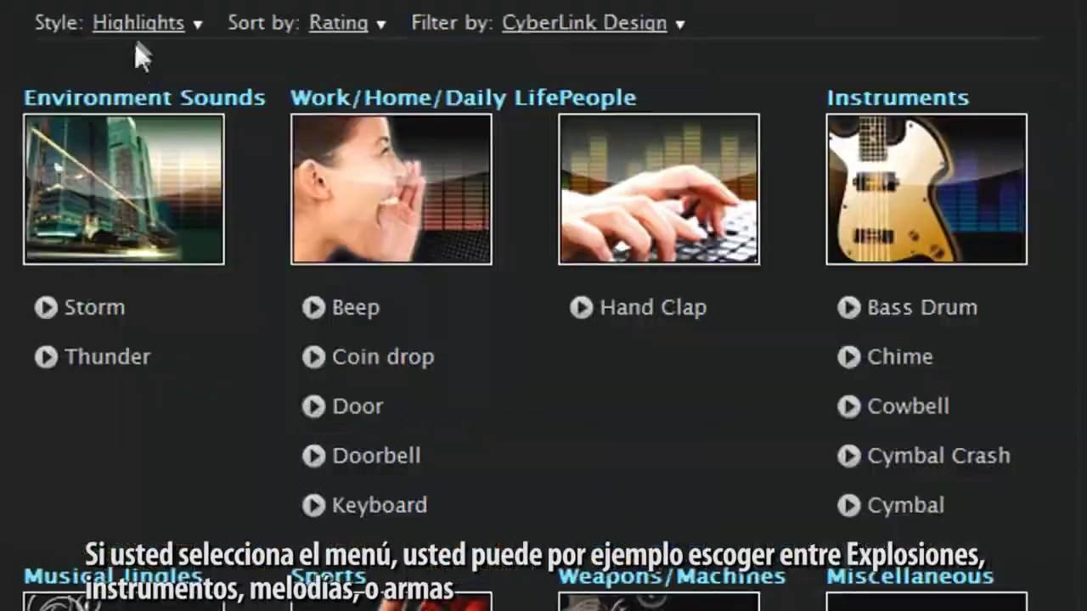
click(140, 430)
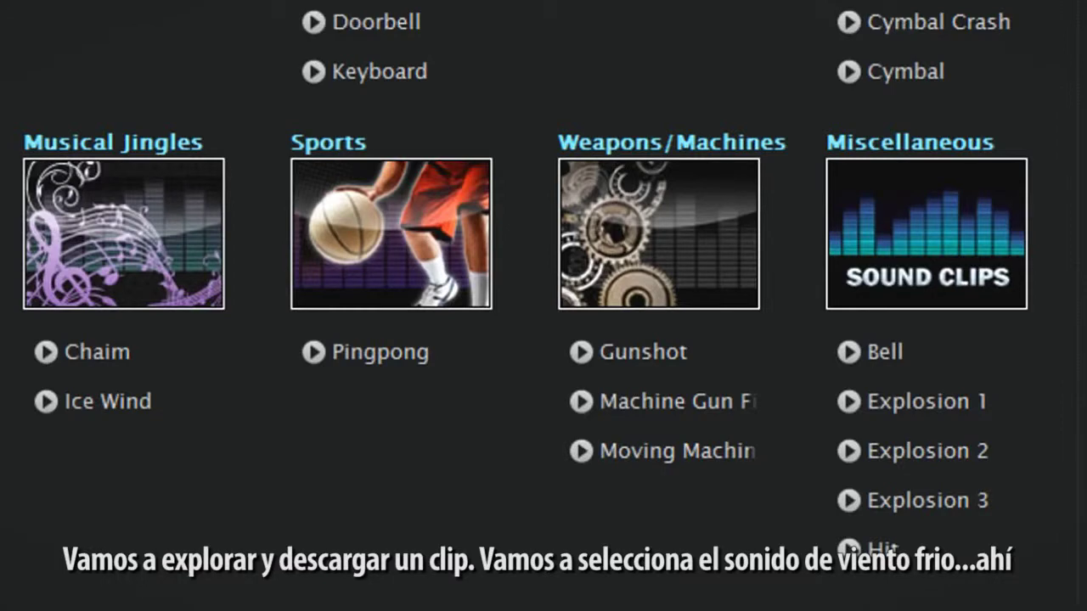
- Download the Ice Wind clip to the Desktop, confirm its installation, and view the Sound Clips Library
mouse_move(108, 417)
click(126, 407)
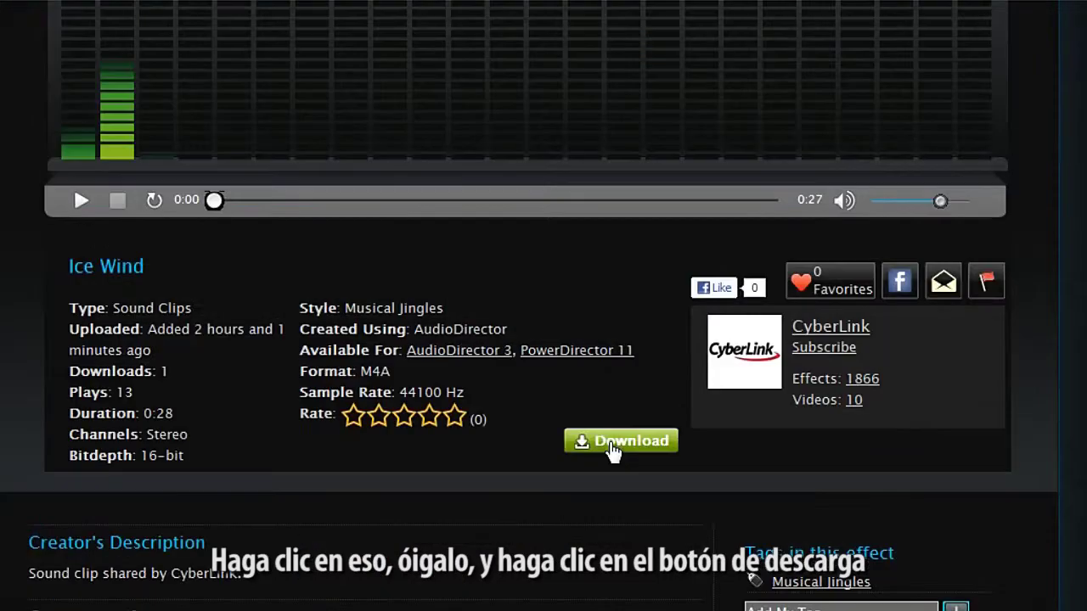
click(613, 450)
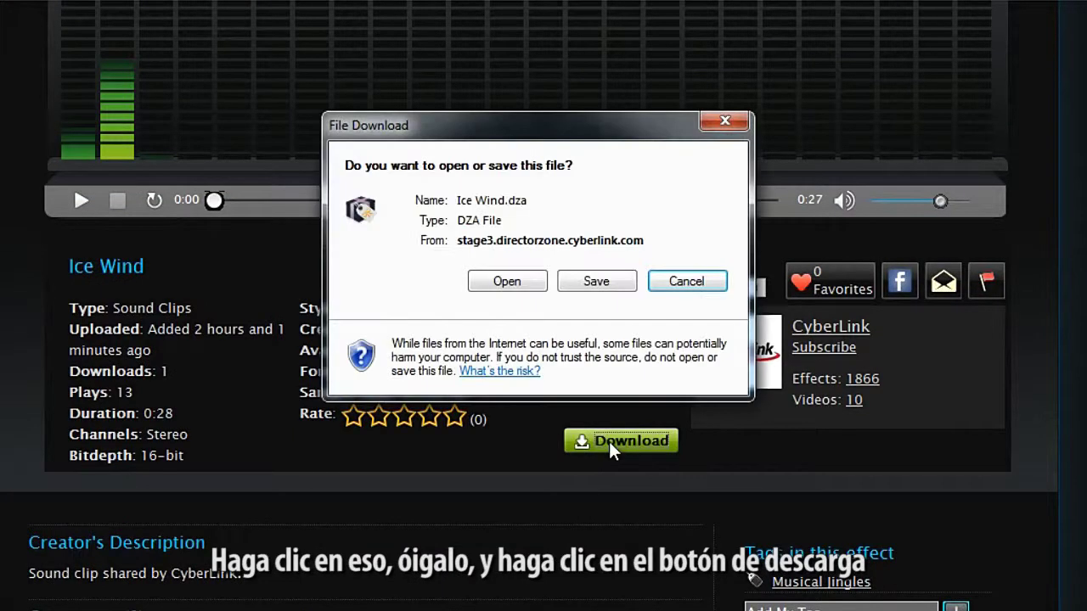
click(629, 284)
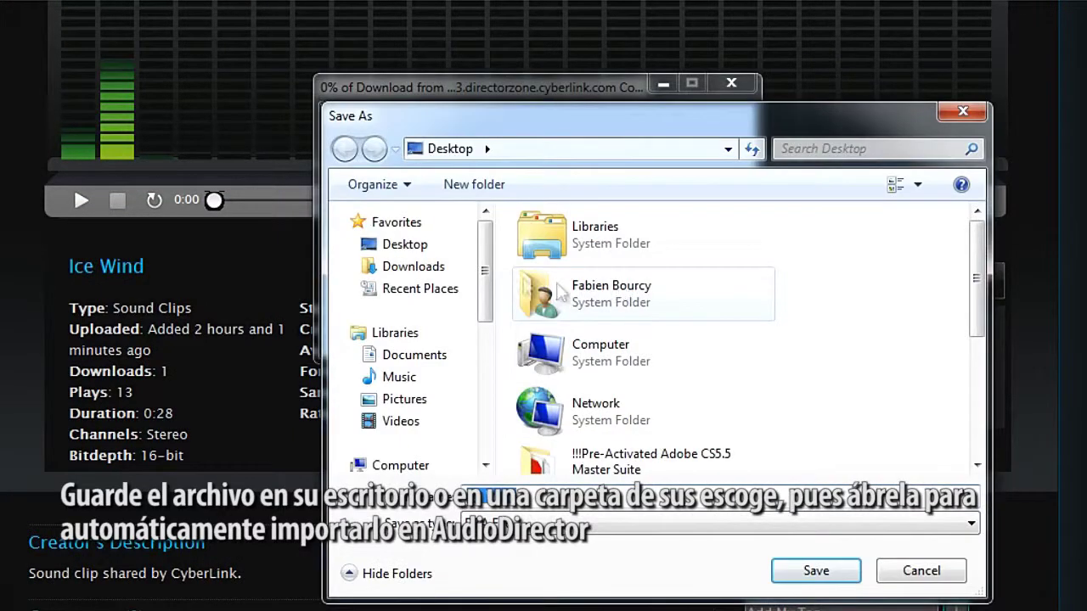
click(406, 248)
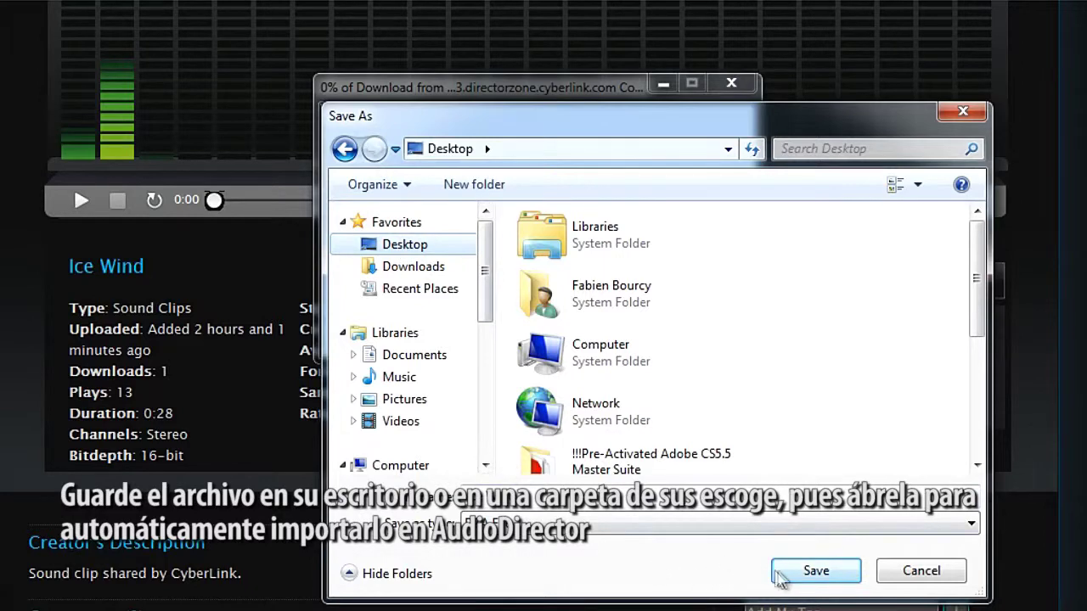
click(814, 572)
click(556, 333)
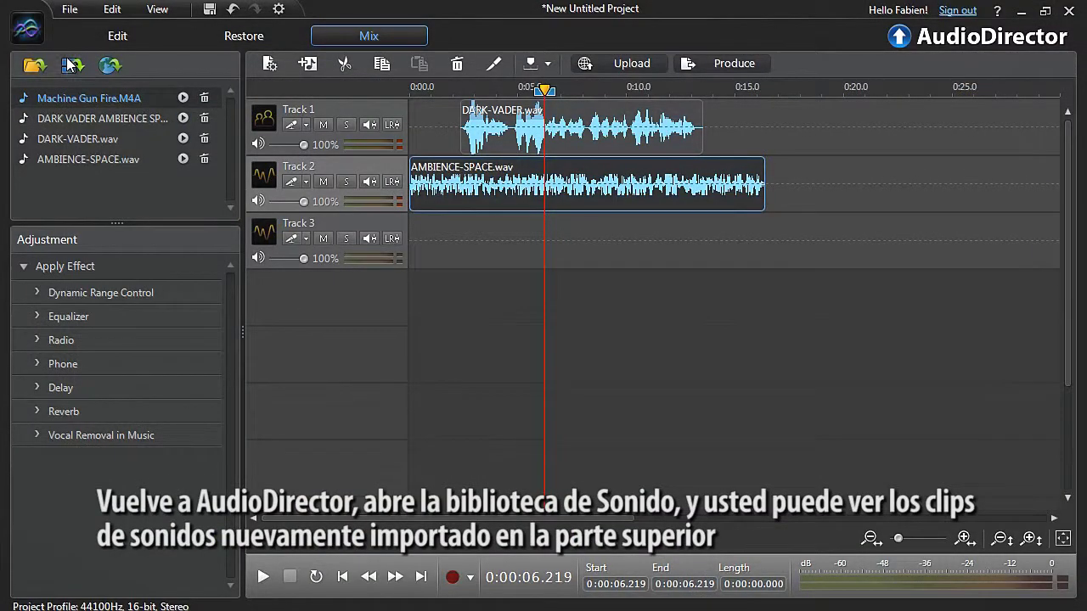
click(71, 66)
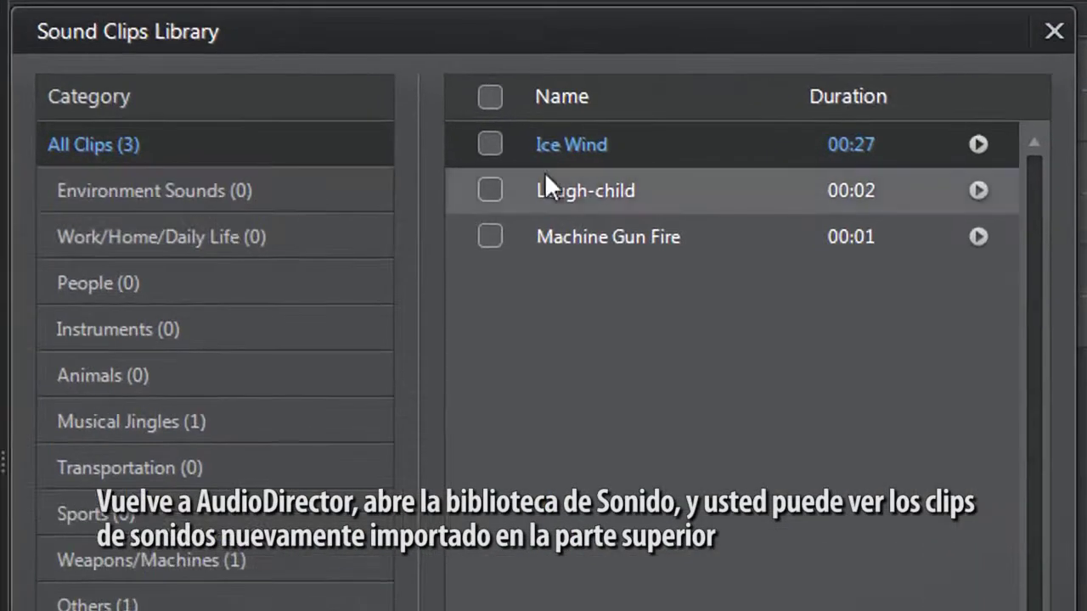